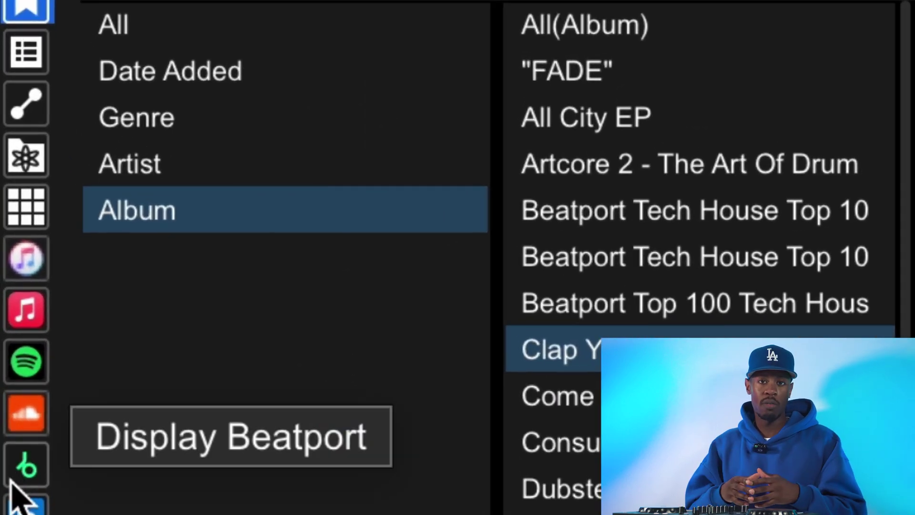
# Step: Show the linked Spotify library with its Made to DJ and Your Library folders
pyautogui.click(26, 369)
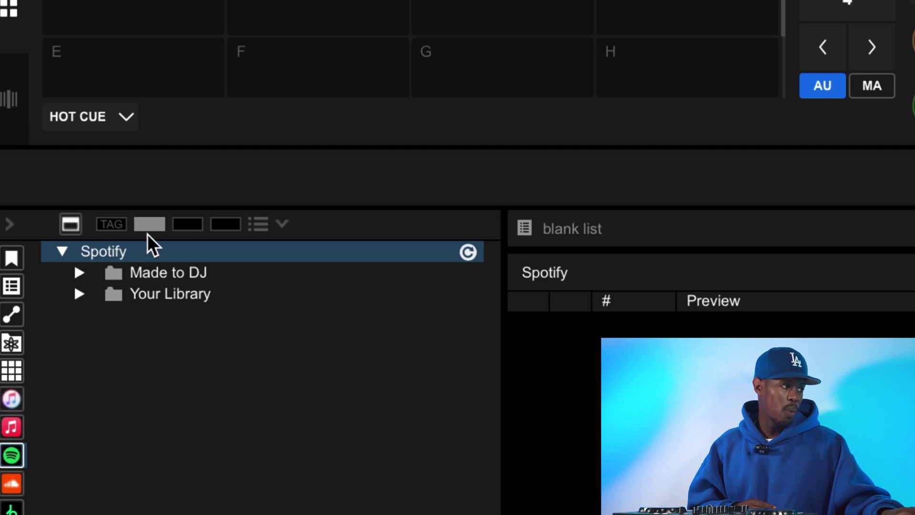
# Step: Check the Spotify account options without logging out, then expand Made to DJ's genre playlists
pyautogui.rightClick(153, 255)
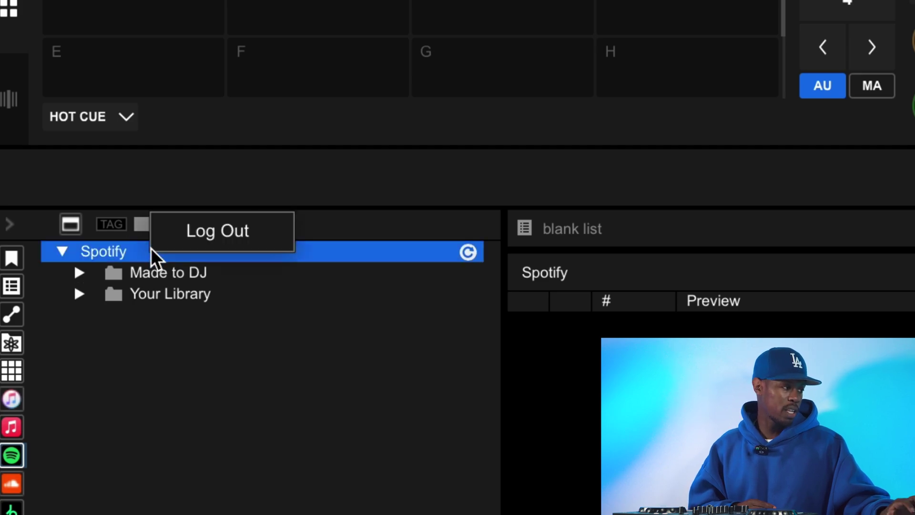
pyautogui.click(353, 269)
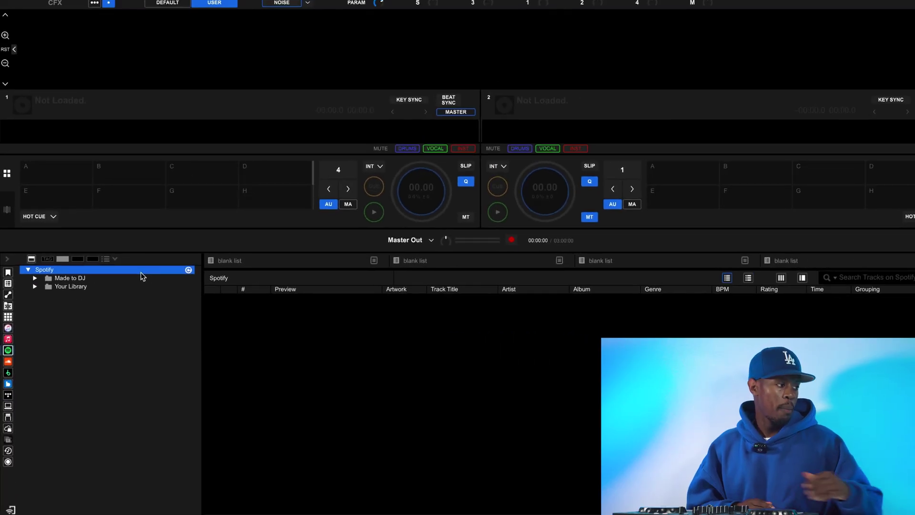
pyautogui.click(34, 278)
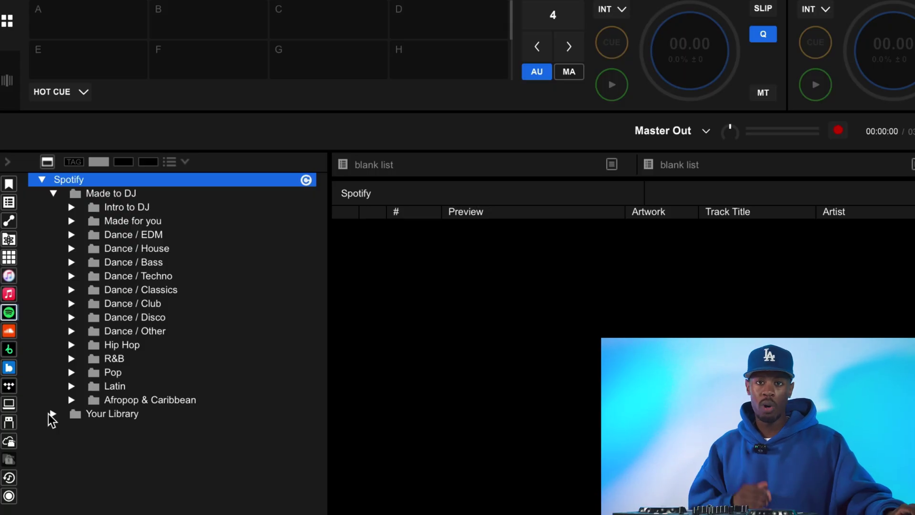
# Step: Open Liked Songs under Your Library, listing its 1645 tracks
pyautogui.click(52, 413)
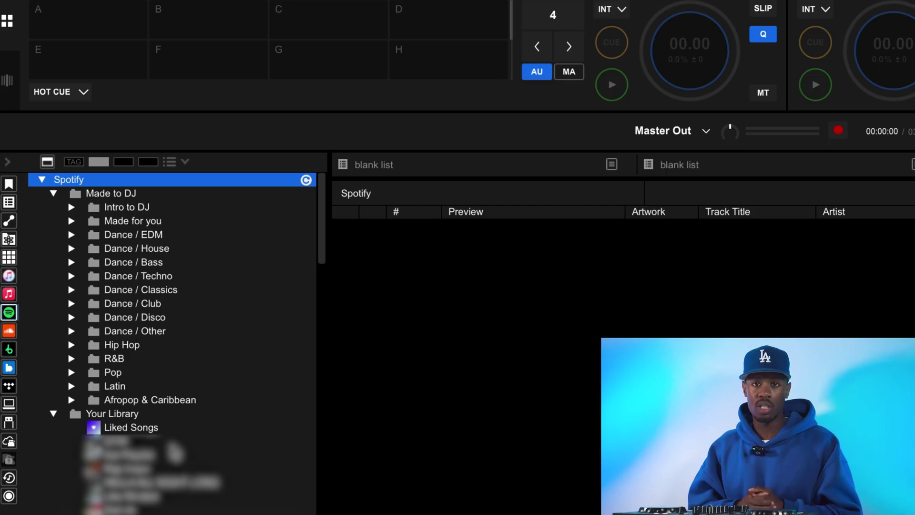
pyautogui.click(169, 431)
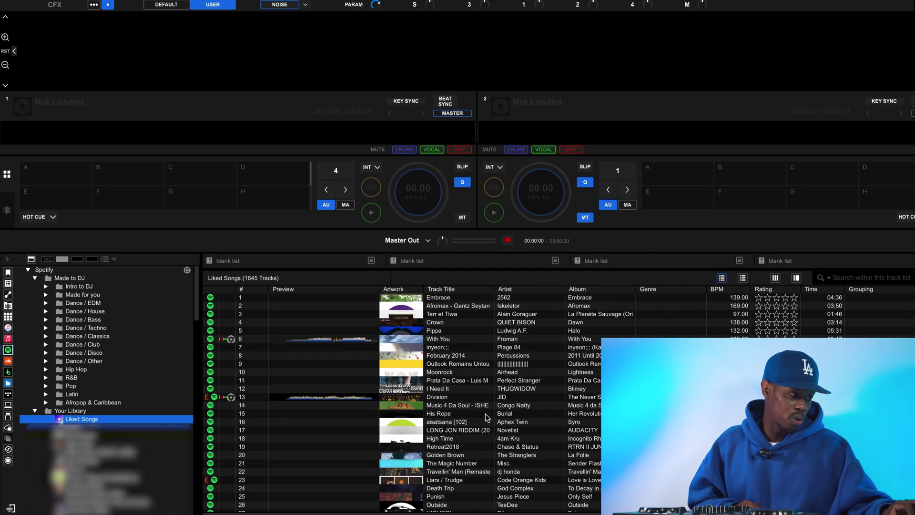
# Step: Load Domo Genesis' 'Consecutive Normal Punches (feat. Buddy)' at 129 BPM onto deck 1
pyautogui.scroll(-15, 801, 419)
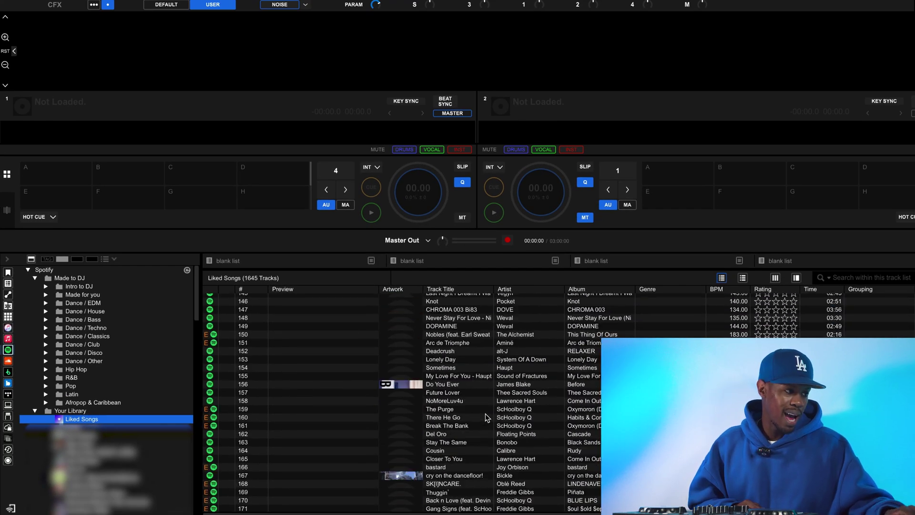
pyautogui.scroll(-20, 486, 417)
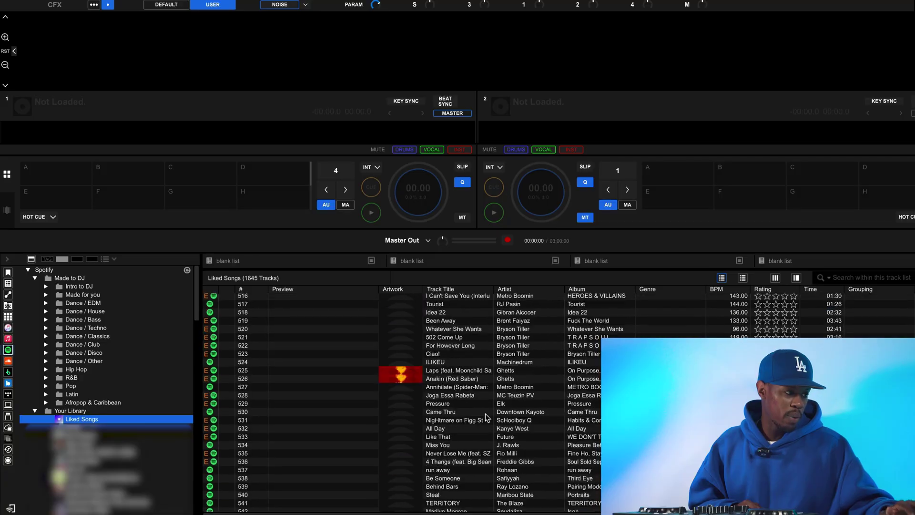
pyautogui.scroll(-20, 485, 413)
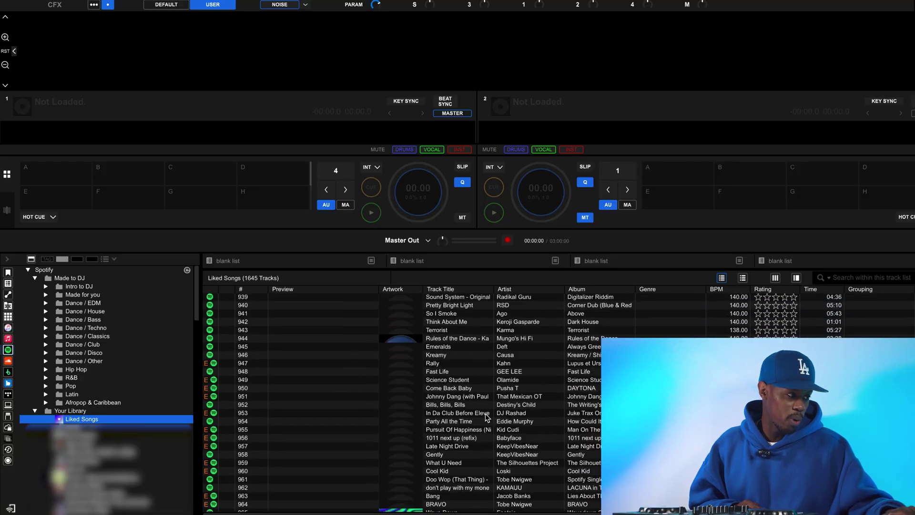
pyautogui.scroll(16, 485, 413)
pyautogui.click(459, 361)
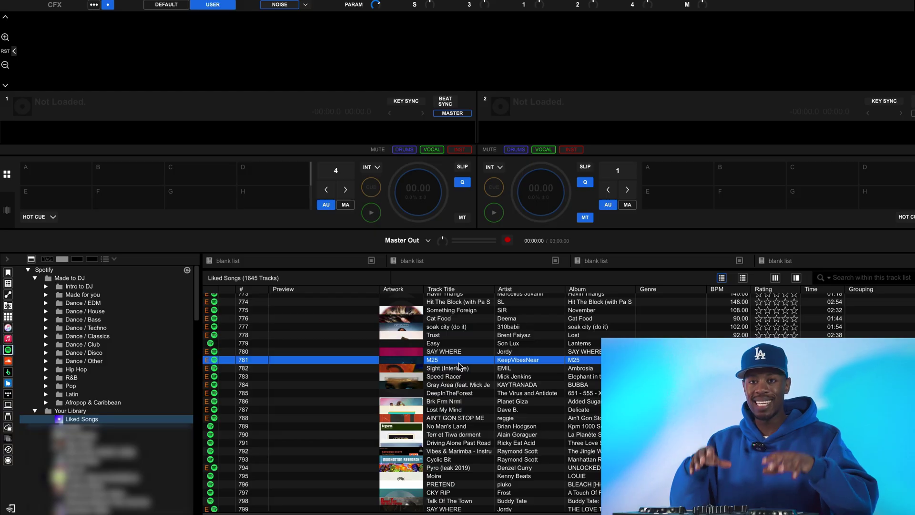
pyautogui.press('Down')
pyautogui.press('Down')
pyautogui.press('Down')
pyautogui.press('Up')
pyautogui.press('Up')
pyautogui.press('Up')
pyautogui.press('Up')
pyautogui.press('Up')
pyautogui.press('Up')
pyautogui.press('Up')
pyautogui.press('Up')
pyautogui.press('Up')
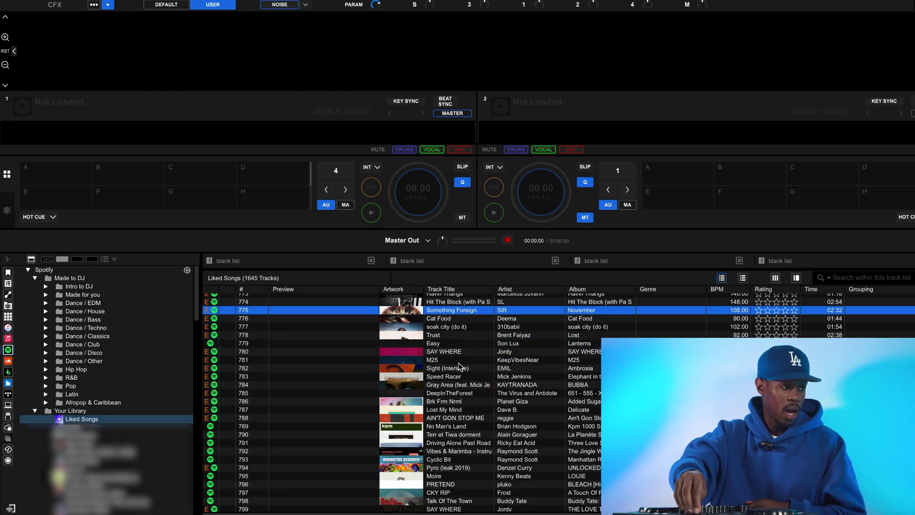
pyautogui.press('Down')
pyautogui.press('Down')
pyautogui.press('Down')
pyautogui.press('Down')
pyautogui.press('Down')
pyautogui.press('Down')
pyautogui.press('Down')
pyautogui.press('Down')
pyautogui.press('Down')
pyautogui.press('Down')
pyautogui.press('Down')
pyautogui.press('Down')
pyautogui.press('Down')
pyautogui.press('Down')
pyautogui.press('Down')
pyautogui.press('Down')
pyautogui.press('Down')
pyautogui.press('Down')
pyautogui.press('Down')
pyautogui.press('Down')
pyautogui.press('Up')
pyautogui.press('Up')
pyautogui.press('Up')
pyautogui.press('Up')
pyautogui.press('Up')
pyautogui.press('Up')
pyautogui.press('Up')
pyautogui.press('Up')
pyautogui.press('Up')
pyautogui.press('Up')
pyautogui.press('Up')
pyautogui.press('Up')
pyautogui.press('Up')
pyautogui.press('Up')
pyautogui.press('Up')
pyautogui.press('Up')
pyautogui.press('Up')
pyautogui.press('Up')
pyautogui.press('Up')
pyautogui.press('Up')
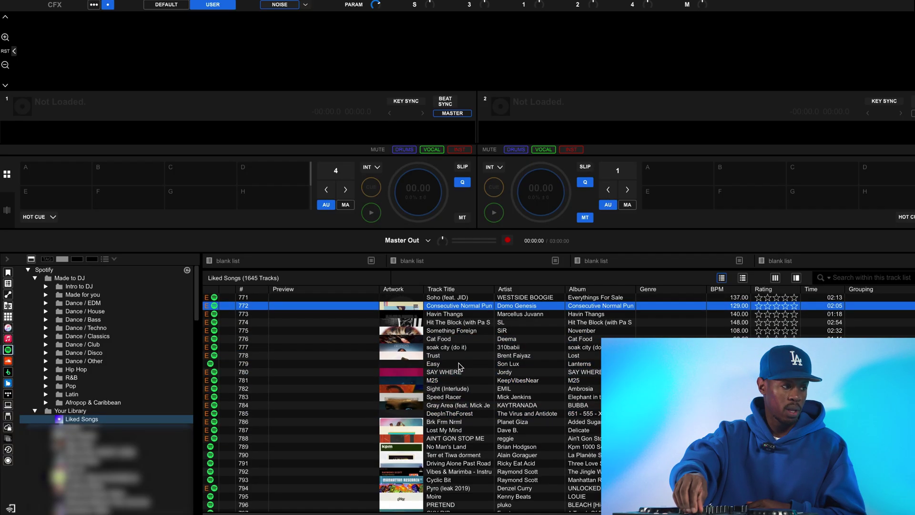
pyautogui.scroll(2, 459, 366)
pyautogui.hotkey('shift', 'Left')
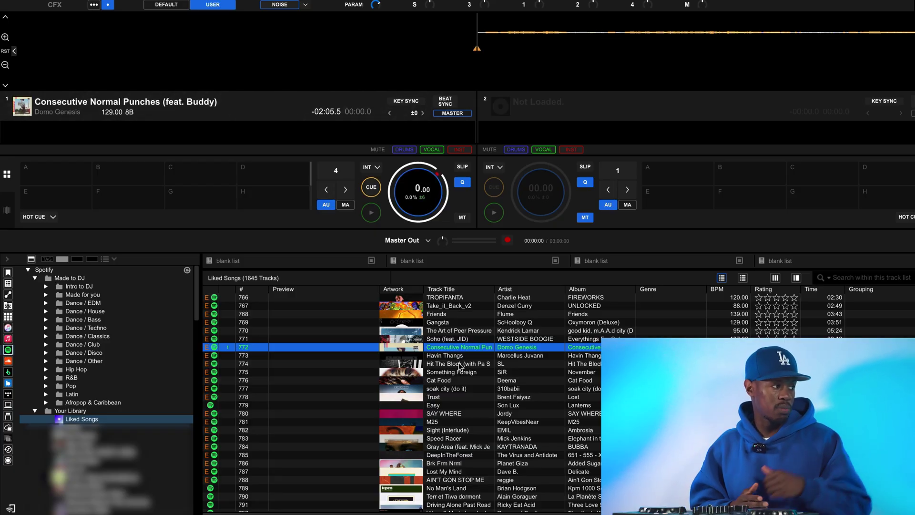
# Step: Play the track on deck 1 and set hot cues A, B, C and D
pyautogui.press('space')
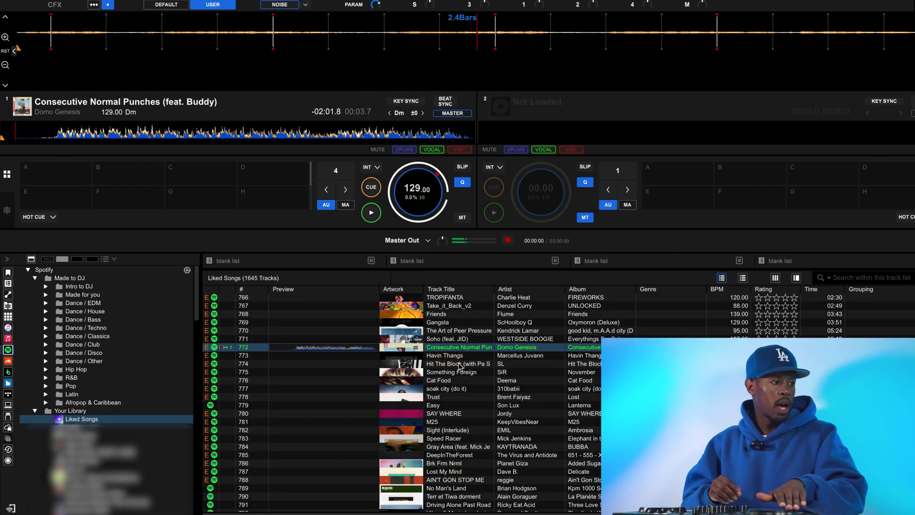
pyautogui.press('1')
pyautogui.press('2')
pyautogui.press('3')
pyautogui.press('4')
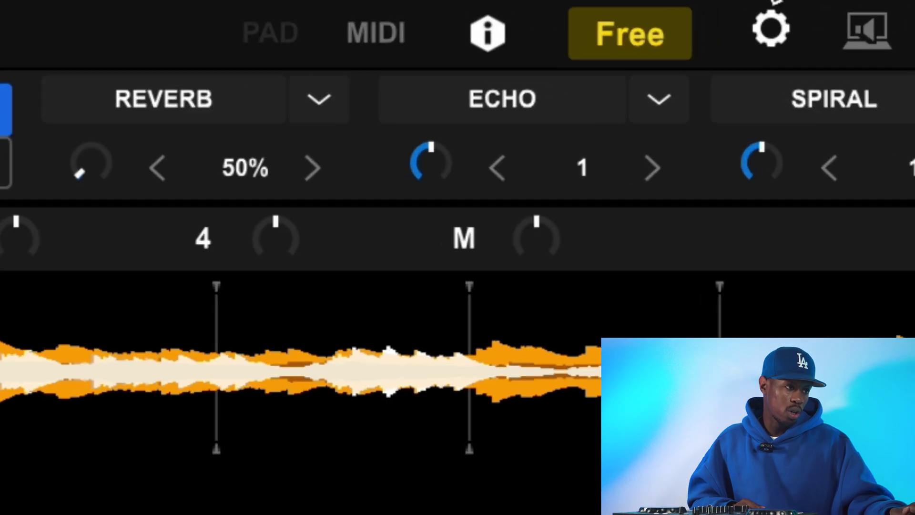
# Step: Filter Preferences by 'spoti' to show Spotify streaming quality: Default (Ogg 320kbps)
pyautogui.click(776, 33)
pyautogui.click(316, 83)
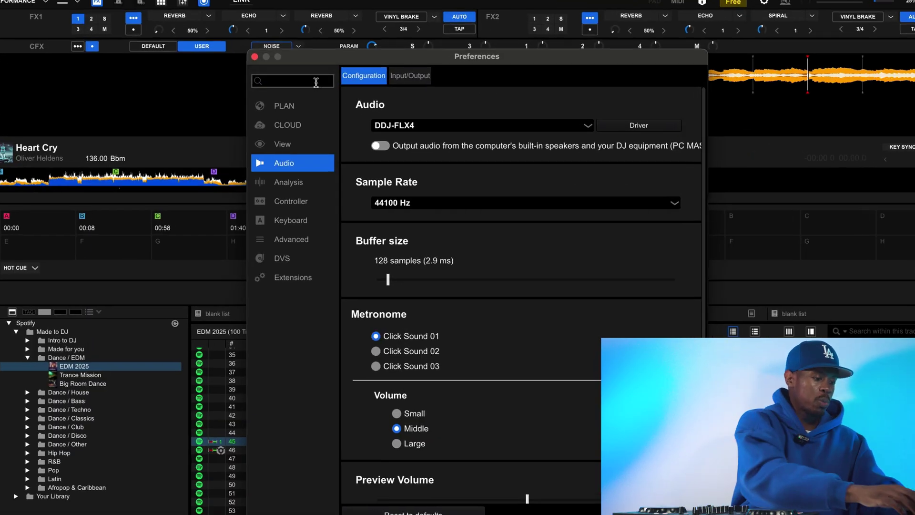
pyautogui.write('spoti')
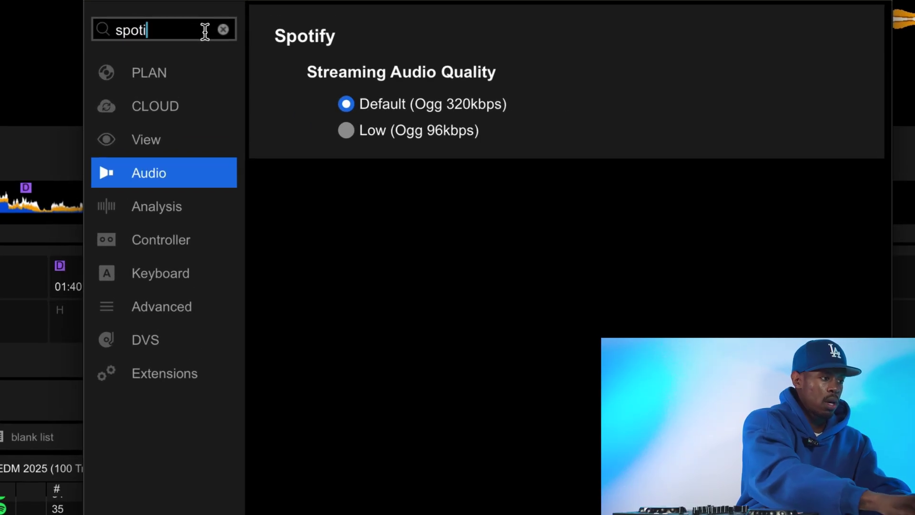